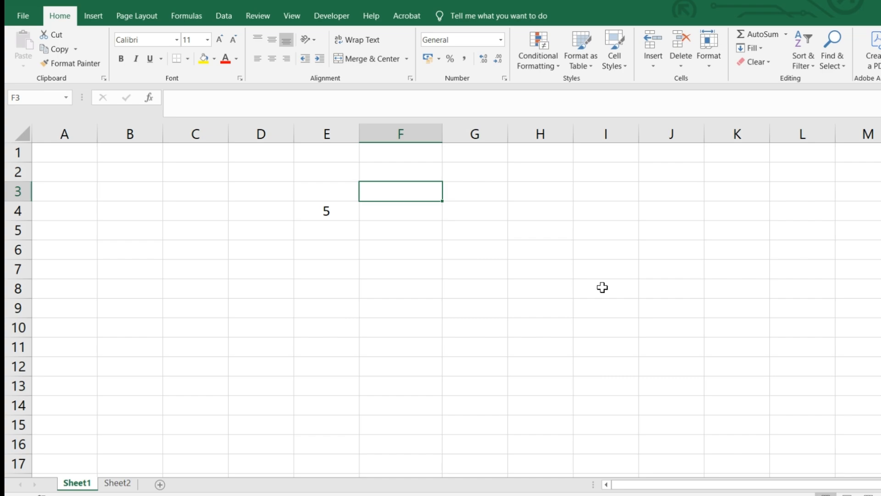
# Enter the heading REPT in cell F3 above the value 5 in E4.
pyautogui.write('REPT')
pyautogui.press('Return')
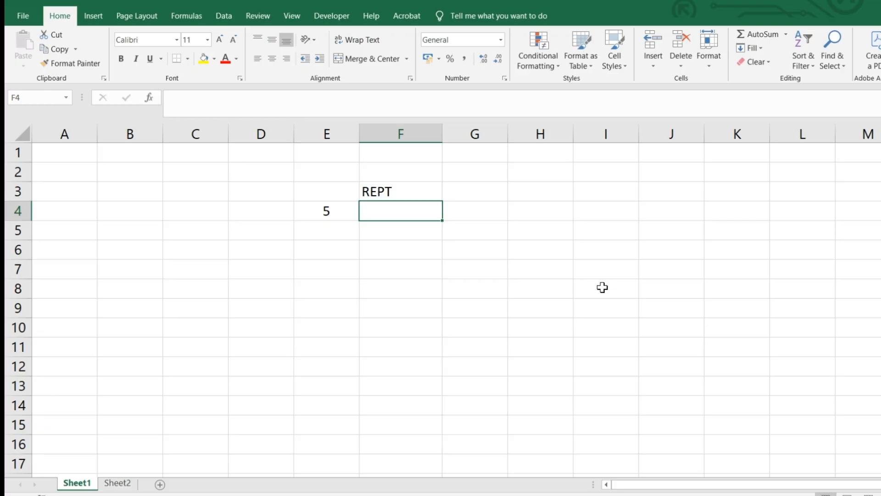
pyautogui.click(323, 209)
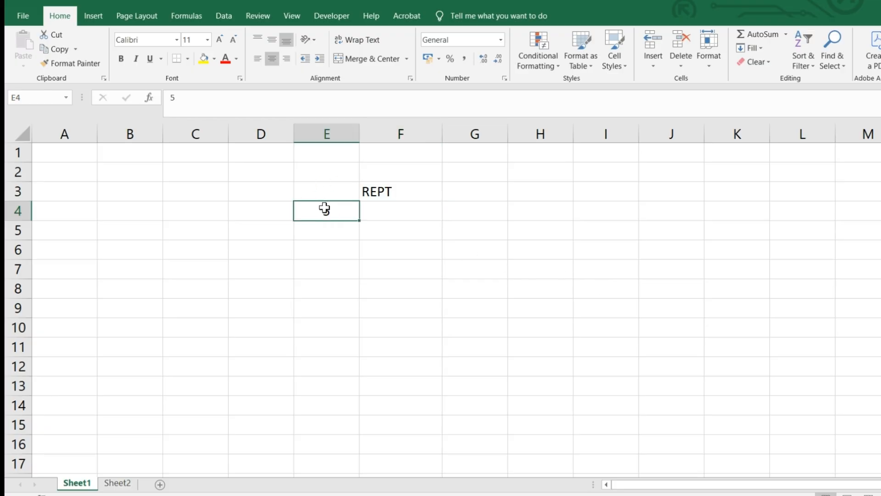
# Enter a REPT formula in F4 that repeats E4's value 6 times: =REPT(E4,6).
pyautogui.click(370, 211)
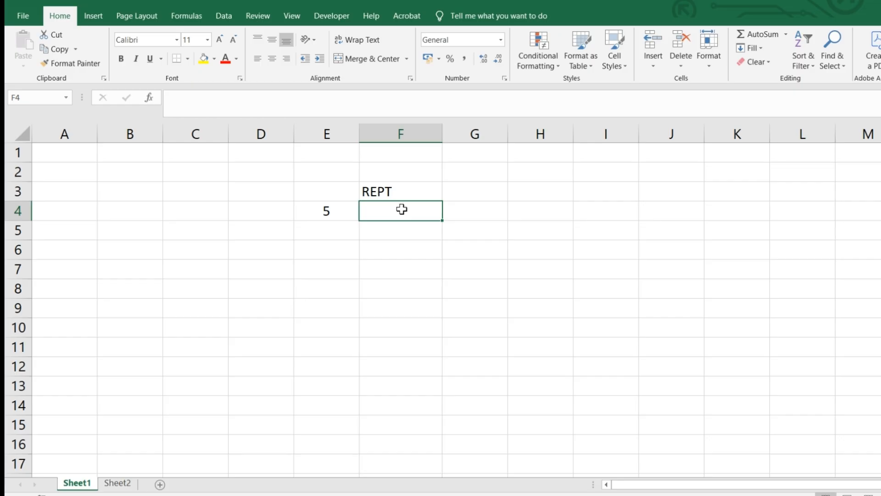
pyautogui.write('=')
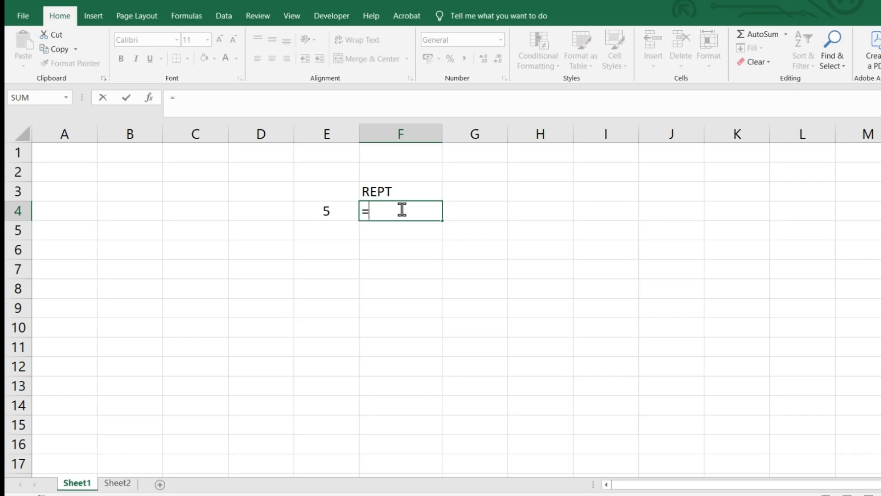
pyautogui.write('REPT(')
pyautogui.click(329, 212)
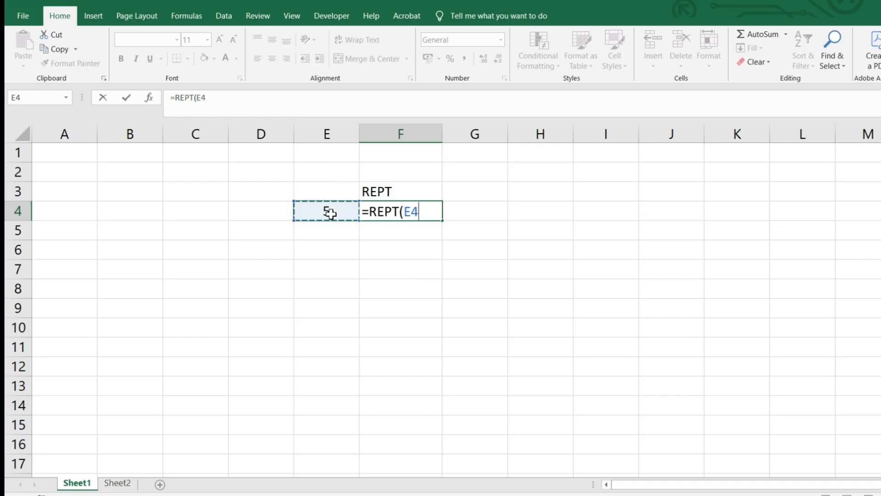
pyautogui.write(',')
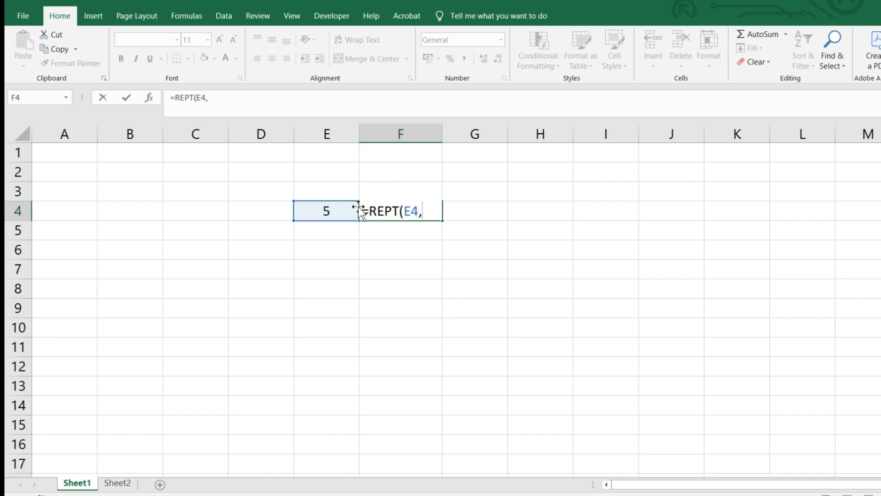
pyautogui.write('6)')
pyautogui.press('Return')
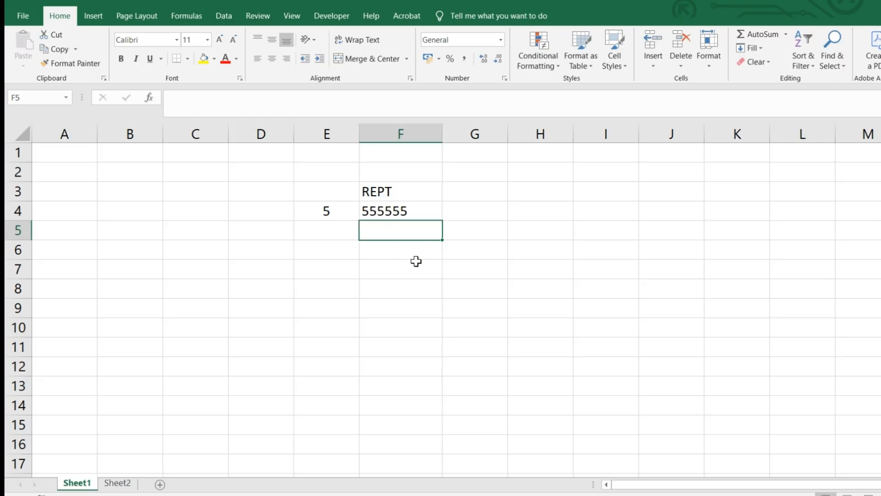
# Edit the F4 formula so the repeat count becomes 12.
pyautogui.click(396, 212)
pyautogui.doubleClick(396, 212)
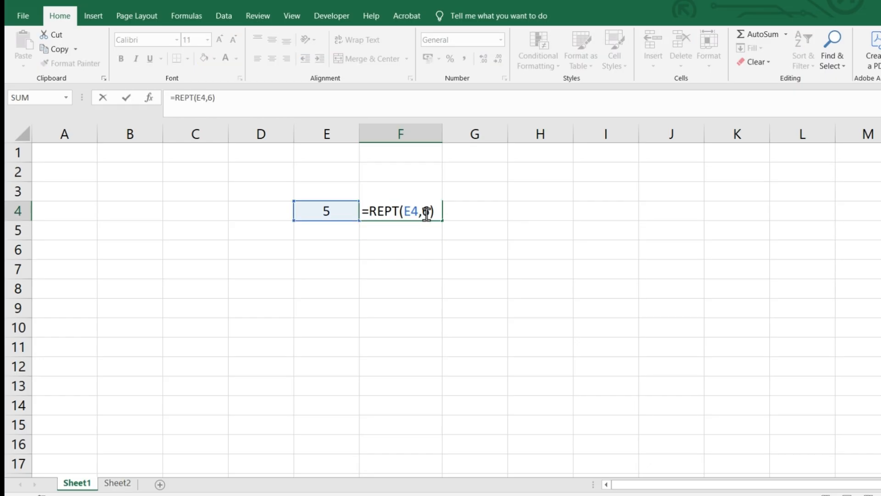
pyautogui.doubleClick(426, 212)
pyautogui.write('12')
pyautogui.press('Return')
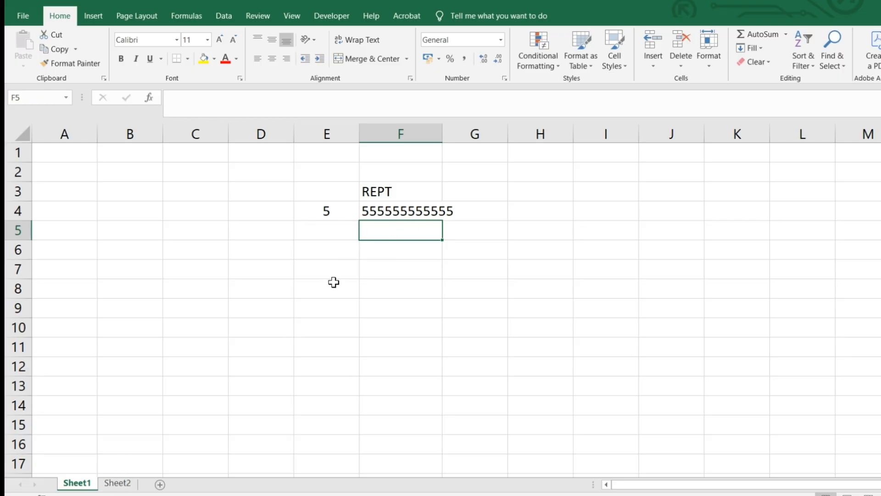
# Paste the hammer symbol copied on Sheet2 into cell E5 of Sheet1.
pyautogui.click(348, 232)
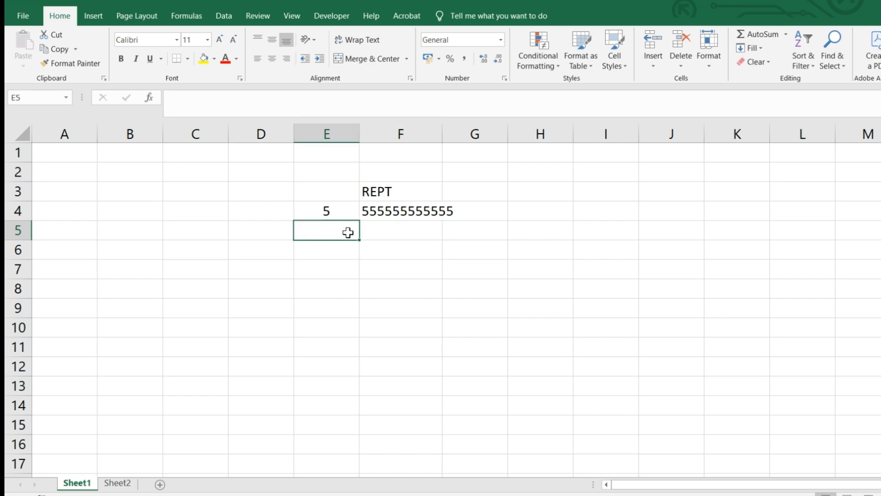
pyautogui.click(118, 482)
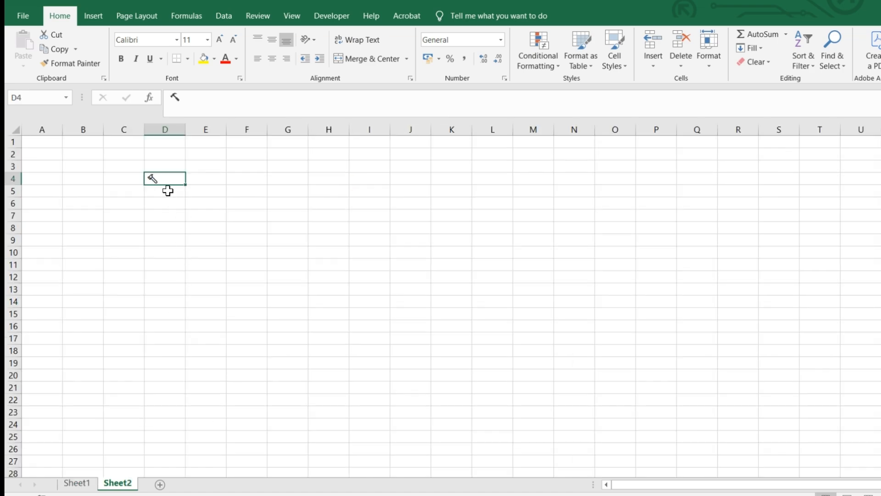
pyautogui.click(77, 483)
pyautogui.hotkey('ctrl', 'v')
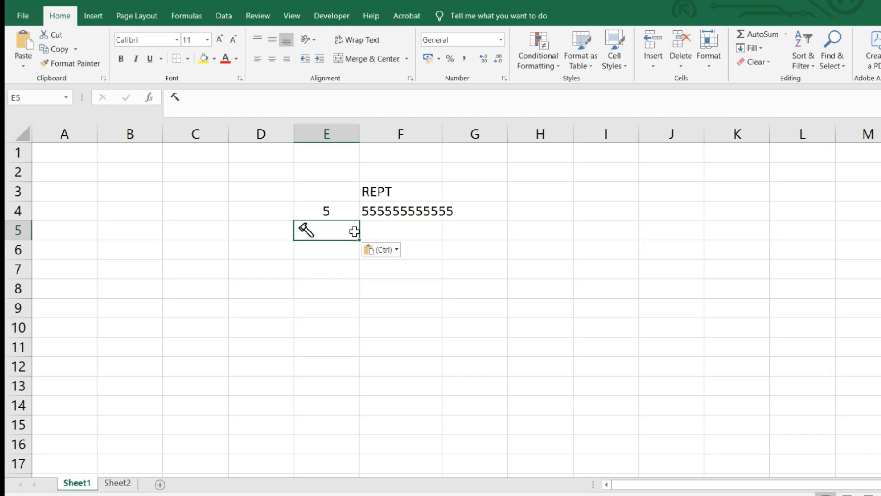
# Enter =REPT(E5,5) in F5 to repeat the hammer symbol five times.
pyautogui.click(385, 229)
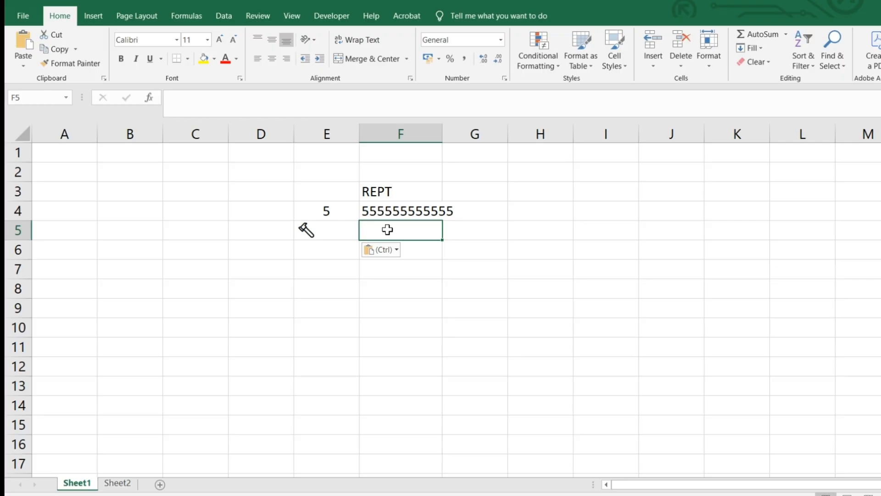
pyautogui.write('=REP')
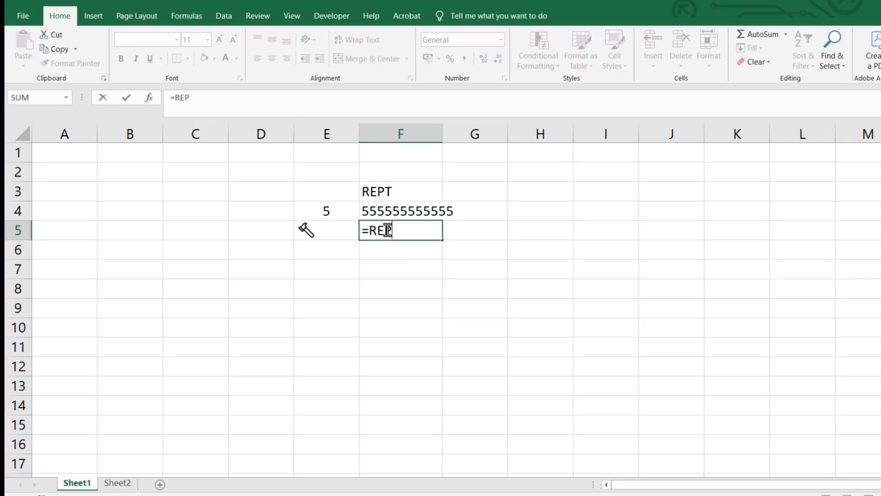
pyautogui.write('T(')
pyautogui.click(311, 235)
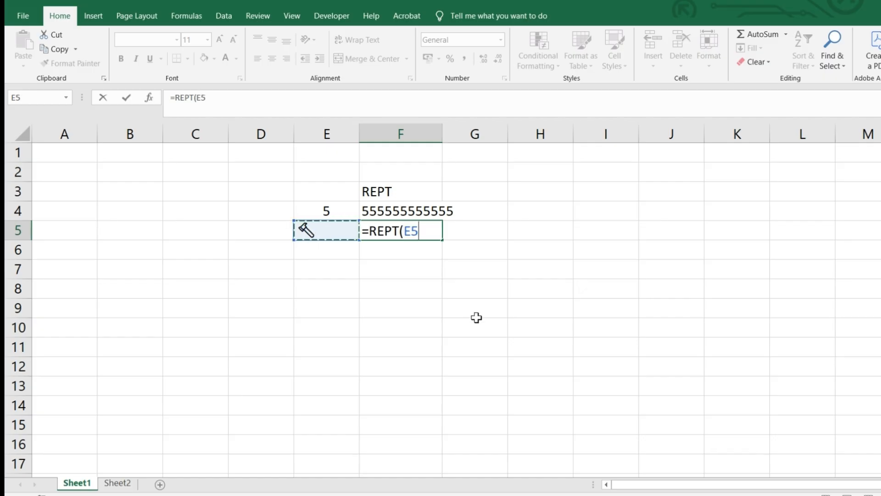
pyautogui.write(',')
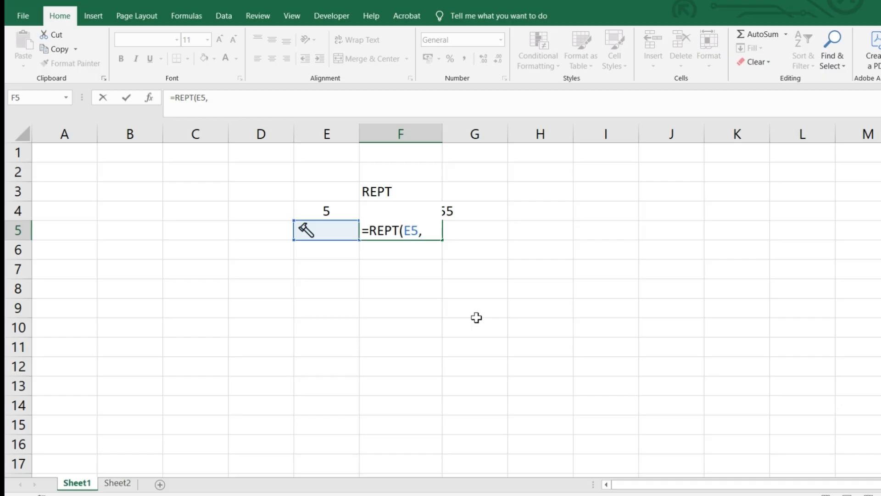
pyautogui.write('5)')
pyautogui.press('Return')
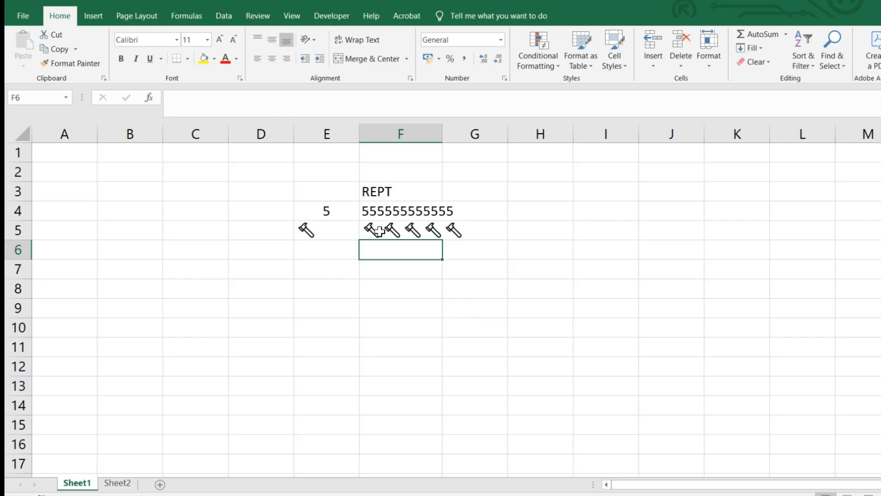
# Edit the F5 formula so the hammer repeats 15 times.
pyautogui.click(376, 230)
pyautogui.click(210, 98)
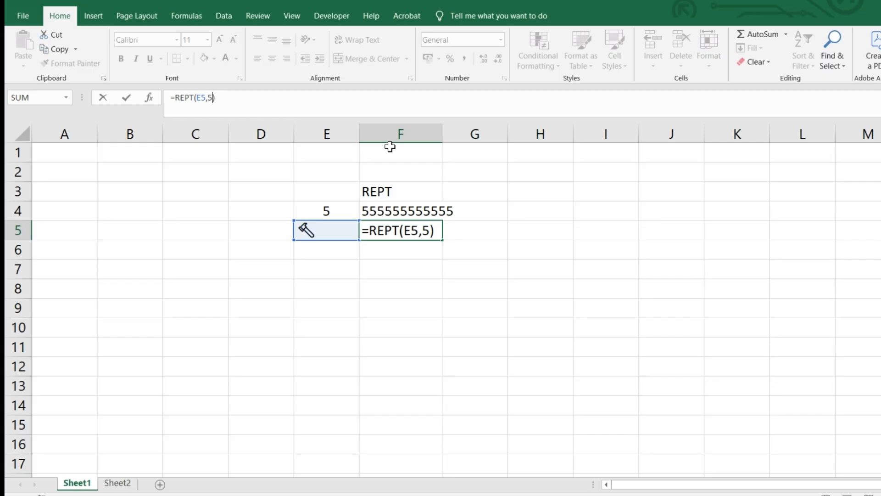
pyautogui.write('1')
pyautogui.press('Return')
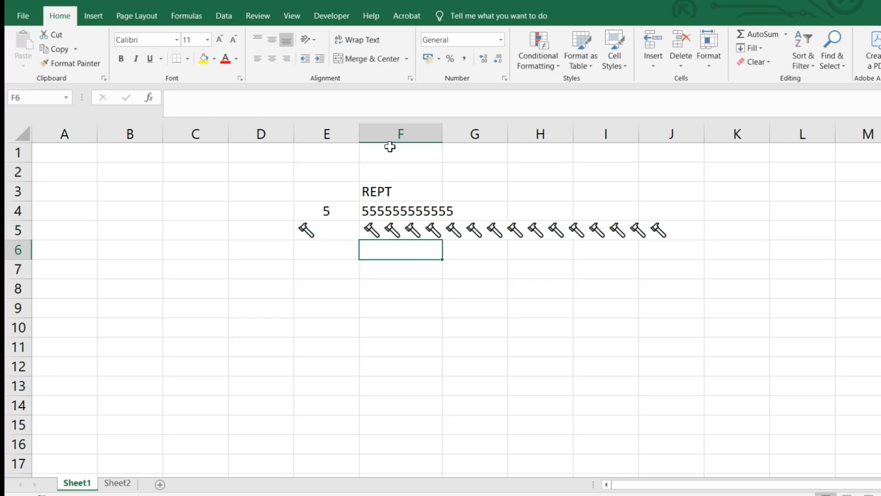